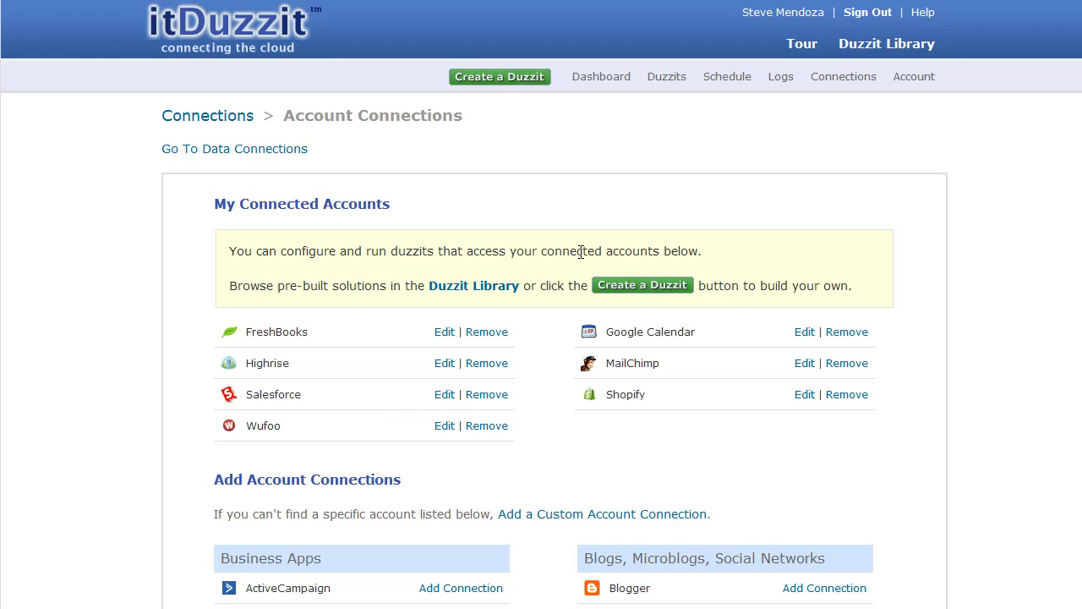
- Start a new Cloud-to-Cloud integration and, after browsing the app library, pick Shopify as source
{"action": "left_click", "coordinate": [626, 291]}
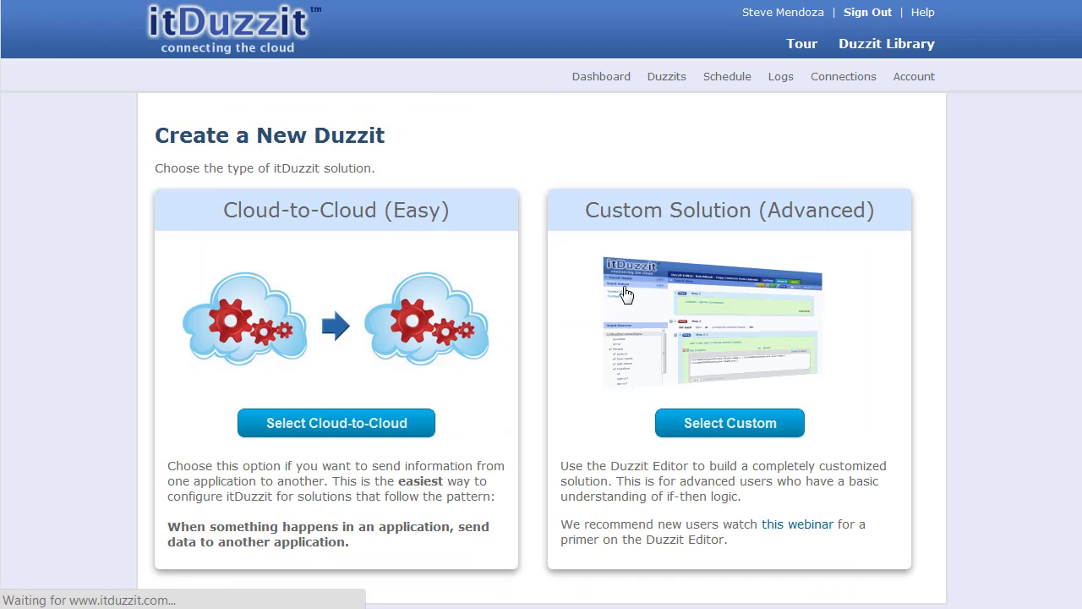
{"action": "left_click", "coordinate": [354, 422]}
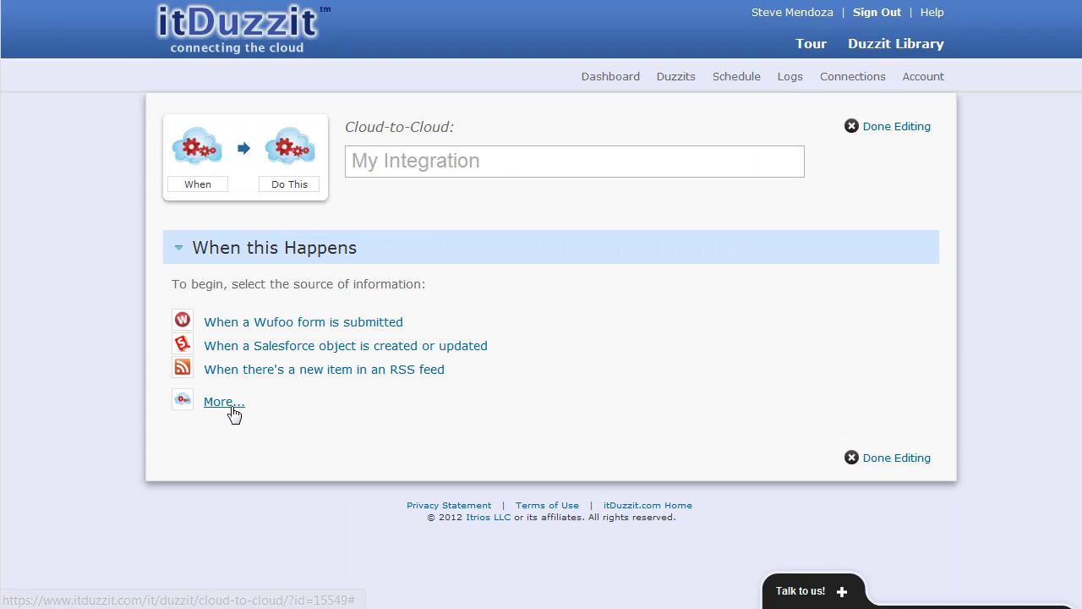
{"action": "left_click", "coordinate": [229, 409]}
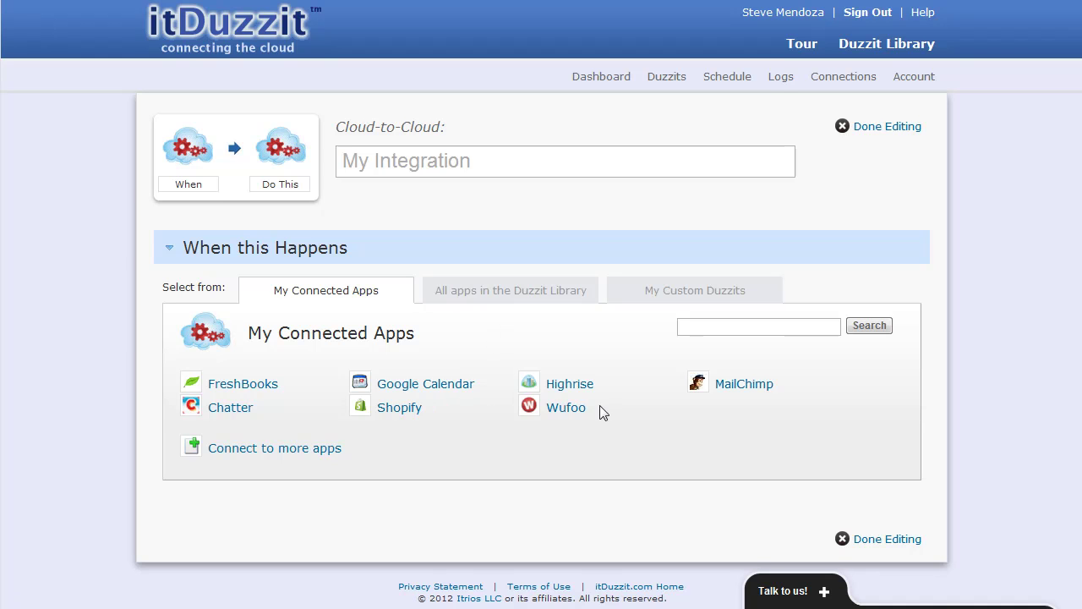
{"action": "left_click", "coordinate": [501, 294]}
{"action": "scroll", "coordinate": [501, 293], "scroll_direction": "down", "scroll_amount": 2}
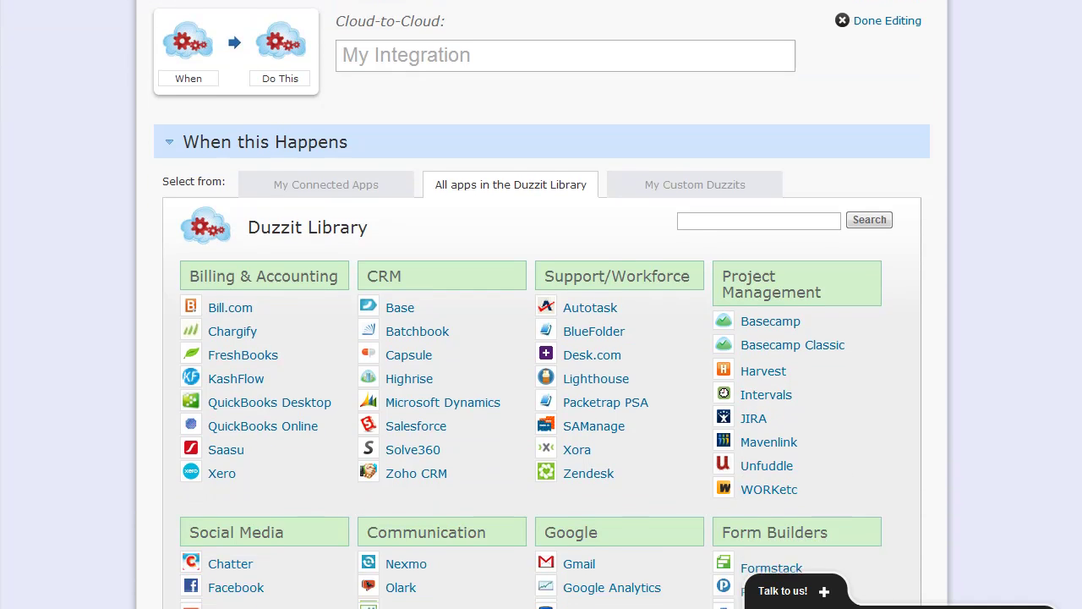
{"action": "scroll", "coordinate": [502, 293], "scroll_direction": "down", "scroll_amount": 3}
{"action": "scroll", "coordinate": [507, 305], "scroll_direction": "up", "scroll_amount": 1}
{"action": "scroll", "coordinate": [507, 304], "scroll_direction": "up", "scroll_amount": 4}
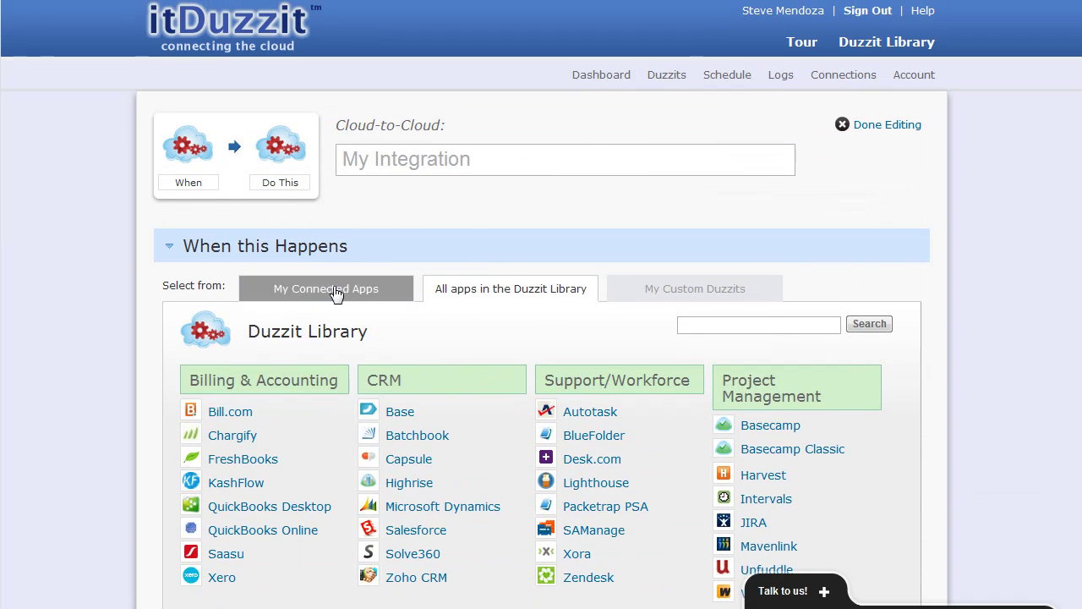
{"action": "left_click", "coordinate": [298, 294]}
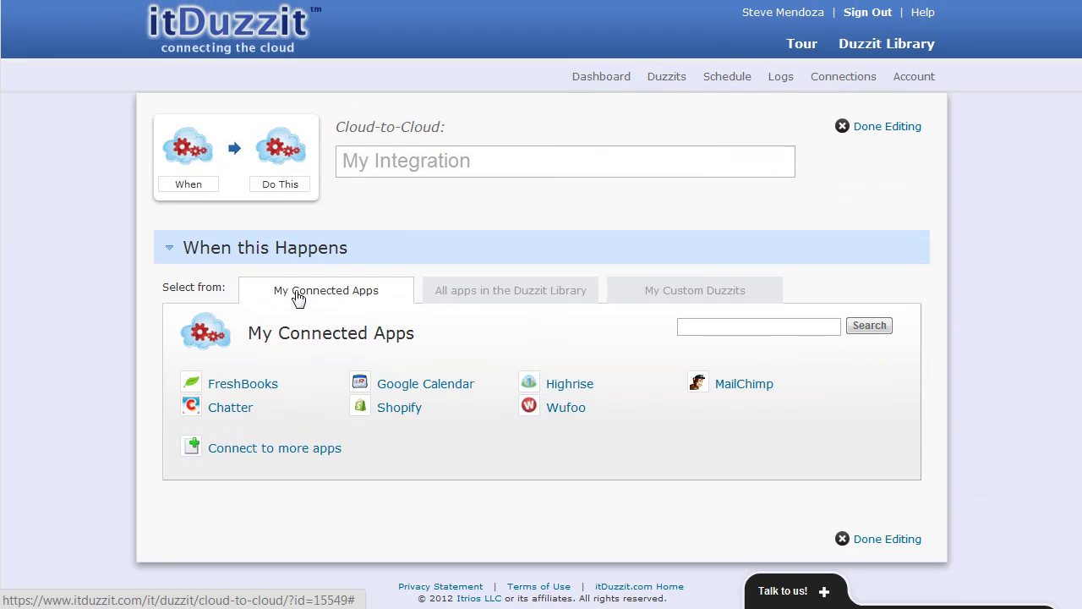
{"action": "left_click", "coordinate": [401, 408]}
- Set the trigger to 'Shopify - New order created' and the action to Highrise Contact Create or Update
{"action": "left_click", "coordinate": [234, 365]}
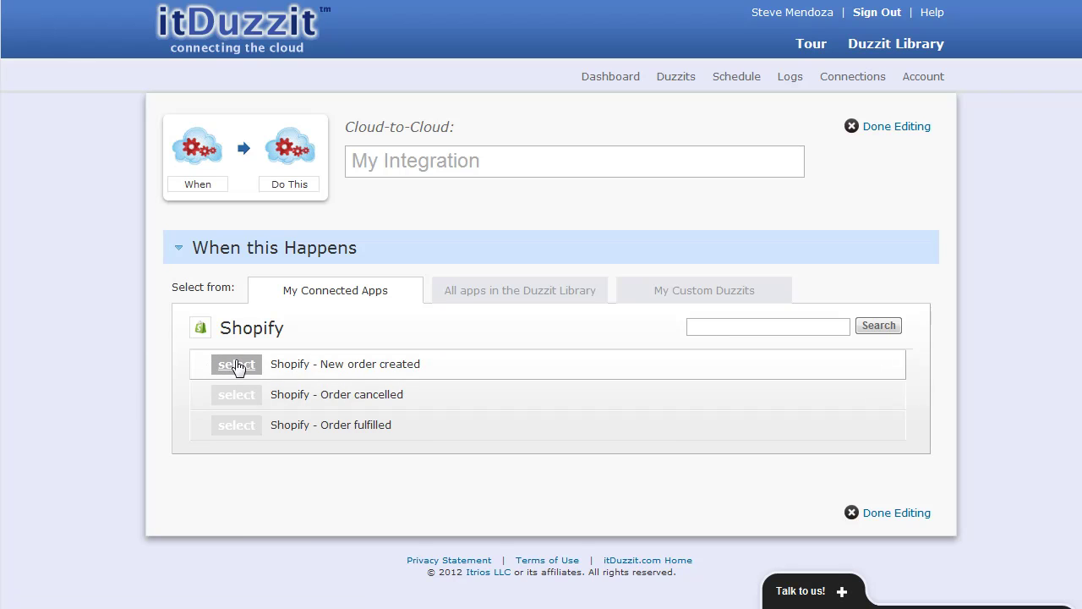
{"action": "left_click", "coordinate": [217, 387]}
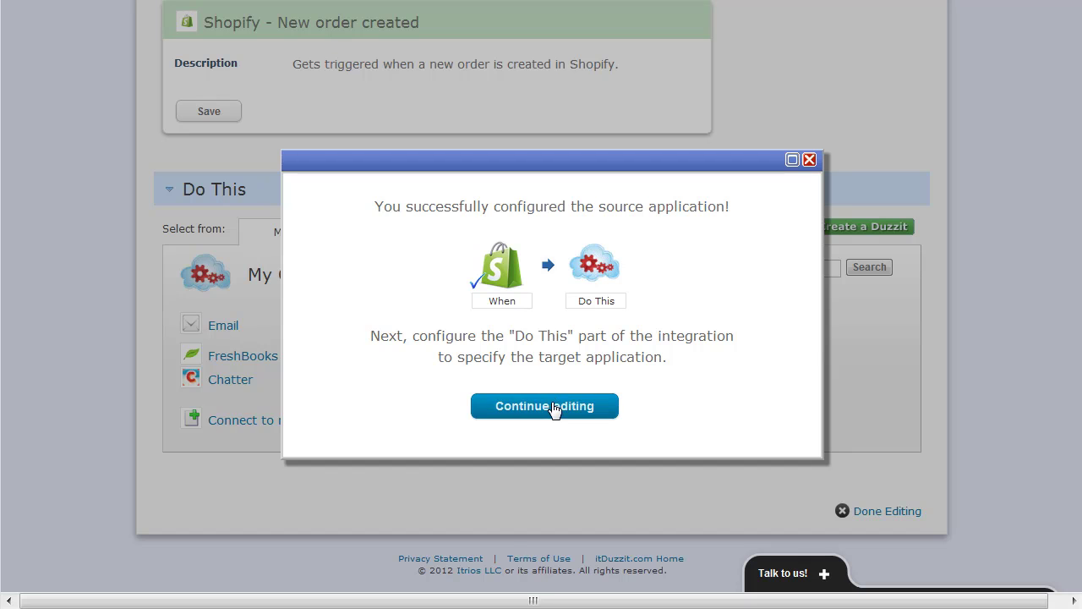
{"action": "left_click", "coordinate": [551, 407]}
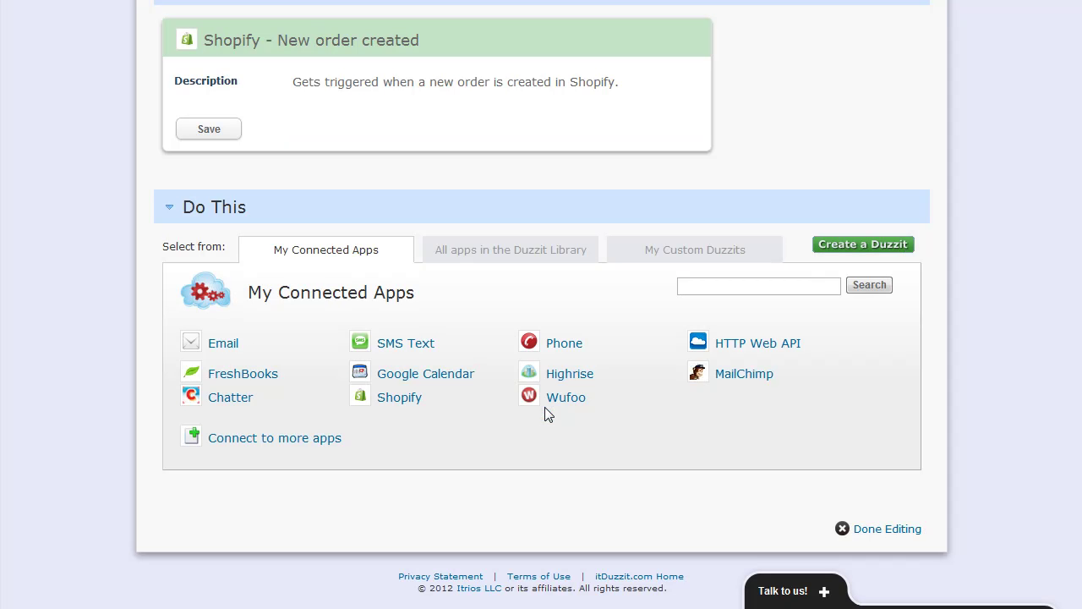
{"action": "left_click", "coordinate": [574, 374]}
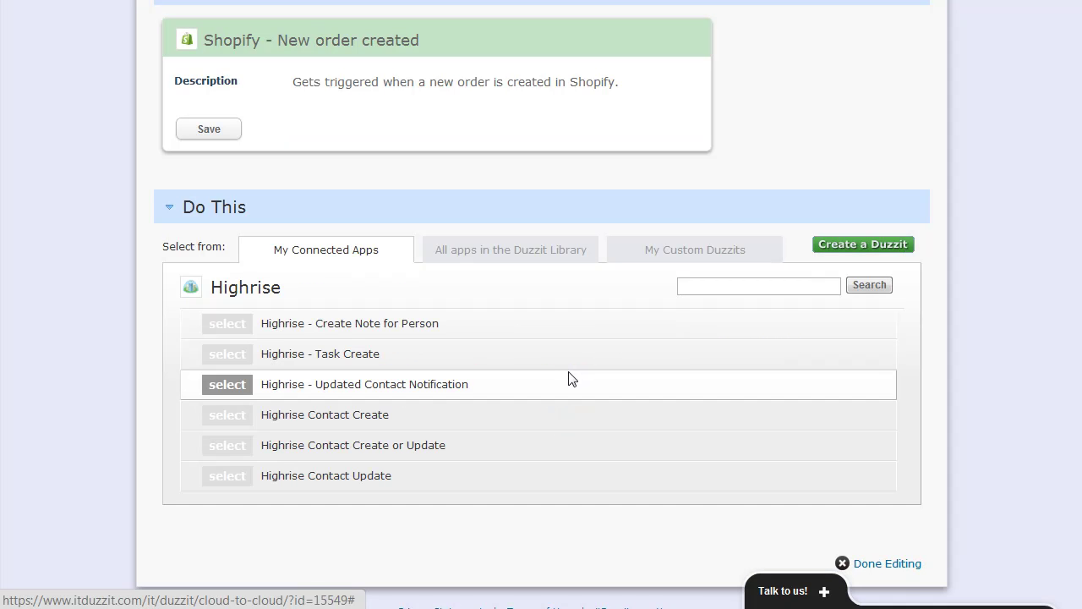
{"action": "left_click", "coordinate": [231, 445]}
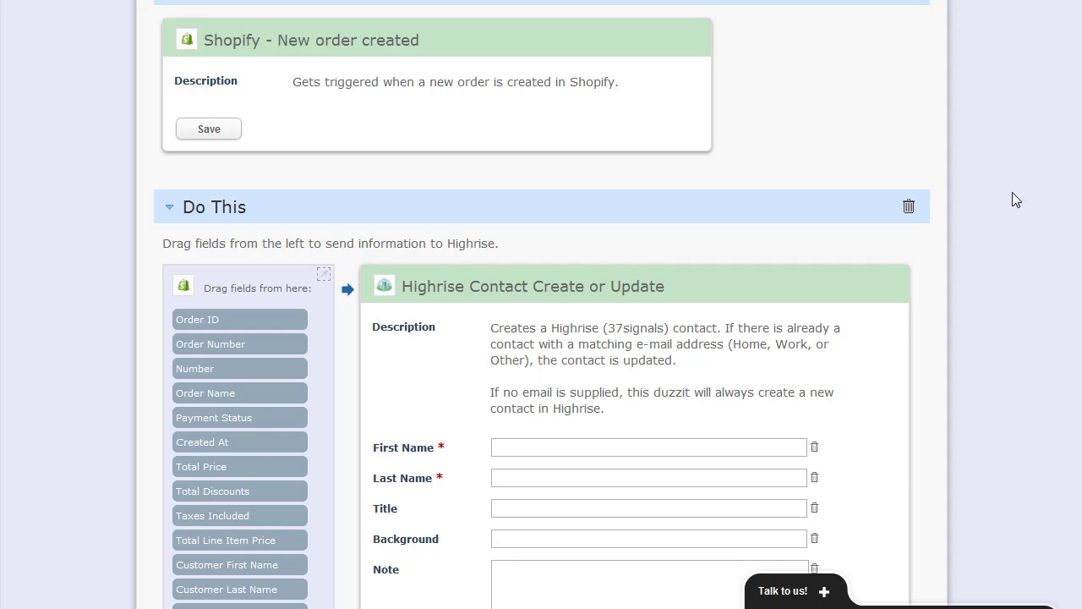
- Map Shopify customer first name, last name and email to Highrise, and set Note to 'Order # ' plus Order Number
{"action": "scroll", "coordinate": [1077, 175], "scroll_direction": "down", "scroll_amount": 3}
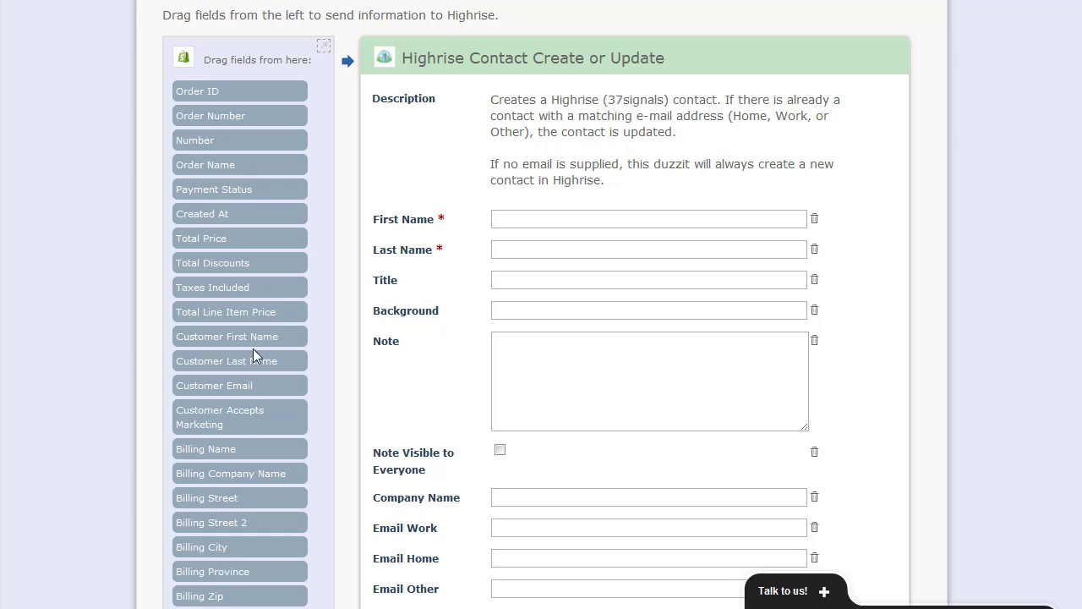
{"action": "left_click_drag", "start_coordinate": [228, 336], "coordinate": [561, 231]}
{"action": "mouse_move", "coordinate": [245, 361]}
{"action": "left_mouse_down"}
{"action": "mouse_move", "coordinate": [554, 303]}
{"action": "mouse_move", "coordinate": [555, 259]}
{"action": "left_mouse_up"}
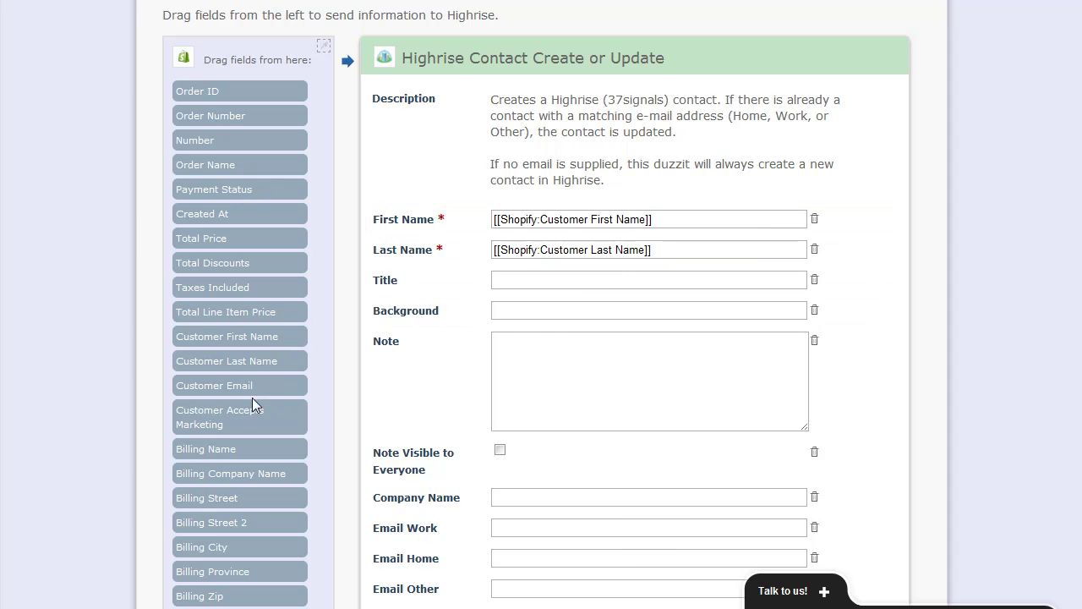
{"action": "mouse_move", "coordinate": [251, 385]}
{"action": "left_mouse_down"}
{"action": "mouse_move", "coordinate": [517, 515]}
{"action": "mouse_move", "coordinate": [564, 522]}
{"action": "left_mouse_up"}
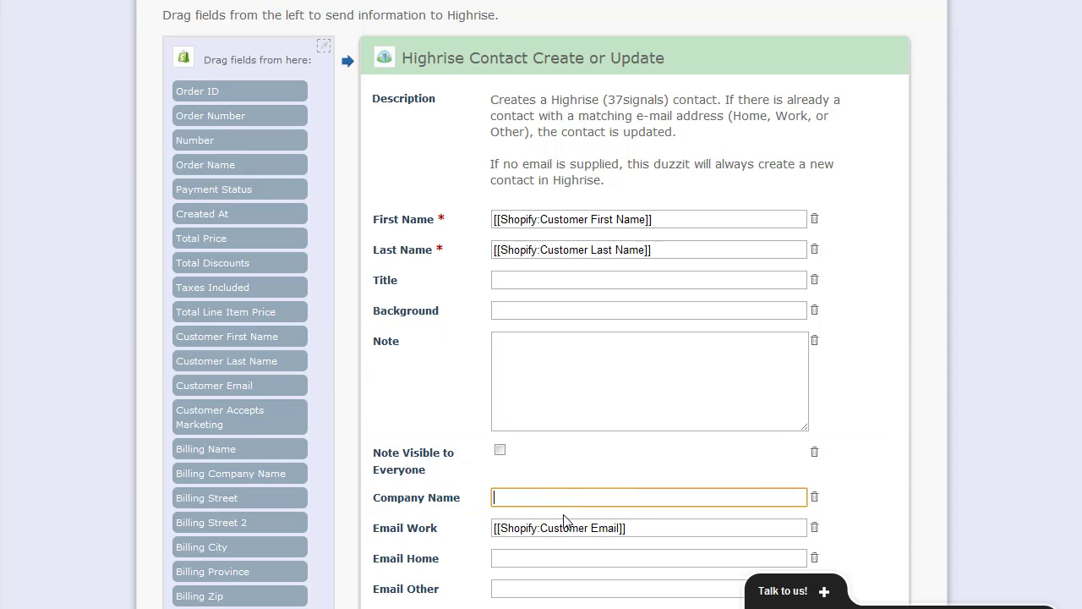
{"action": "left_click", "coordinate": [570, 362]}
{"action": "type", "text": "Order #"}
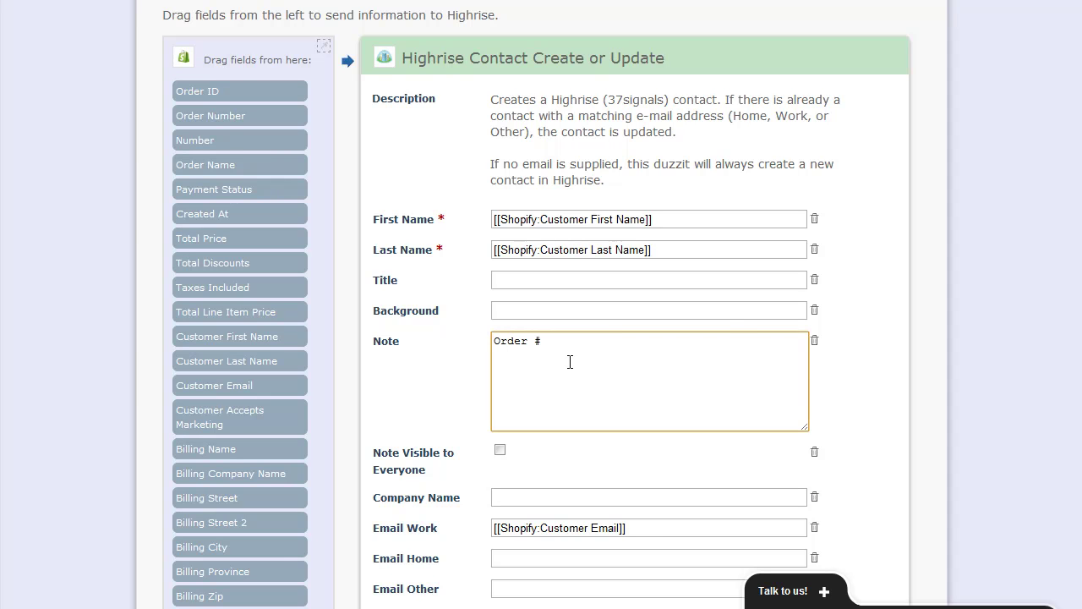
{"action": "left_click_drag", "start_coordinate": [211, 116], "coordinate": [677, 398]}
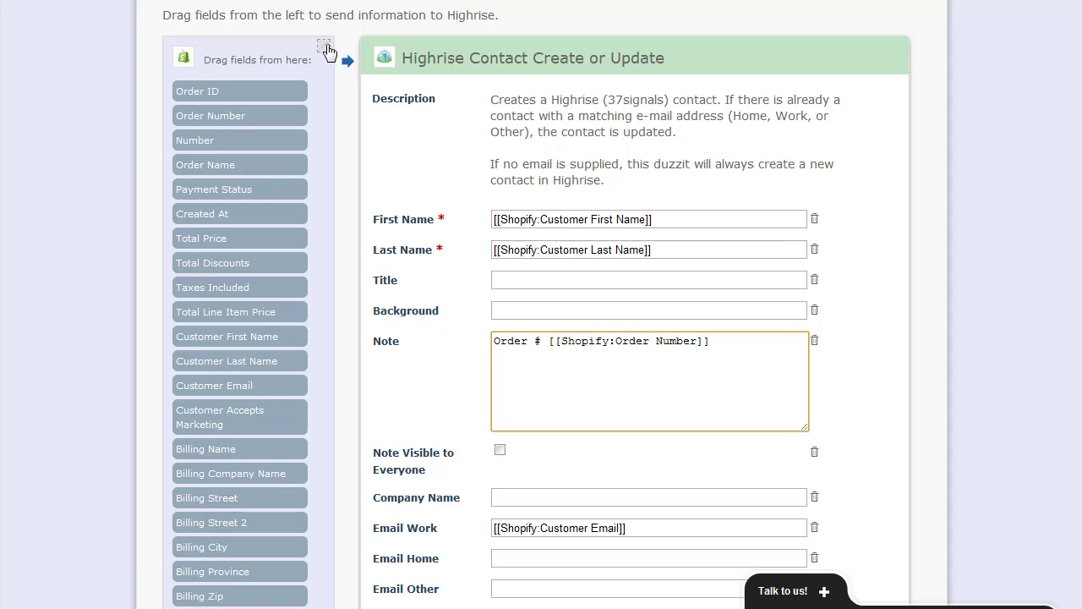
{"action": "left_click", "coordinate": [324, 45]}
- Add the Shopify Line Summary field to the Highrise Note
{"action": "left_click_drag", "start_coordinate": [213, 169], "coordinate": [203, 541]}
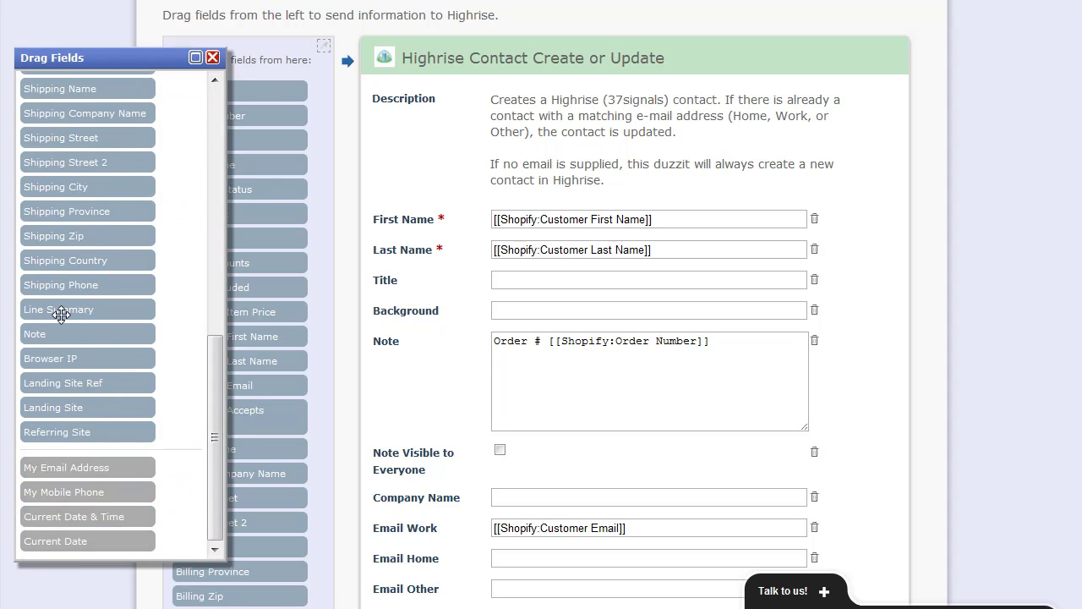
{"action": "left_click_drag", "start_coordinate": [58, 309], "coordinate": [605, 408]}
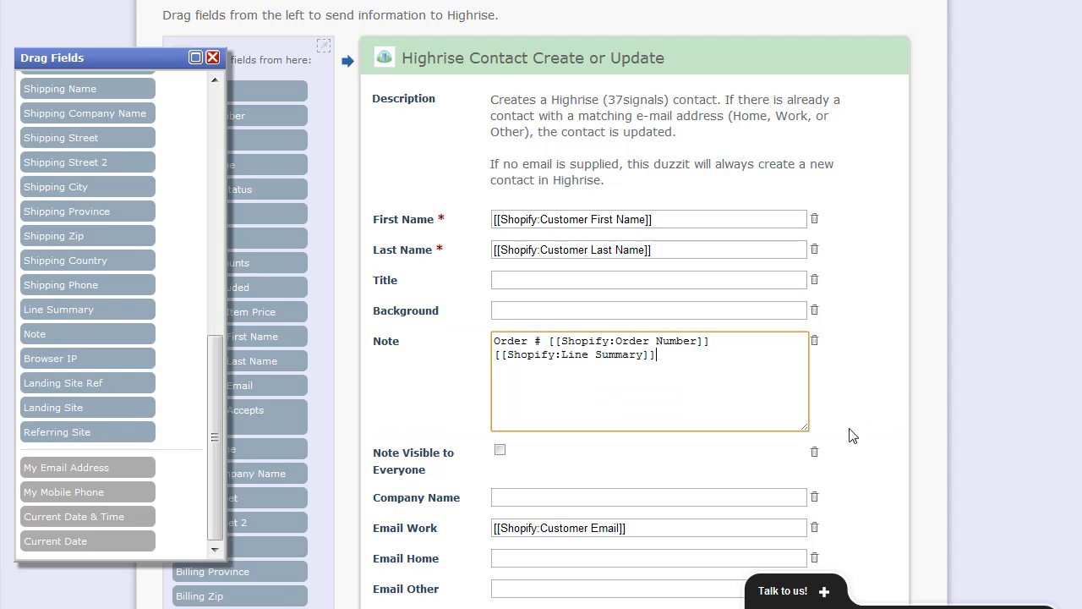
{"action": "scroll", "coordinate": [634, 339], "scroll_direction": "down", "scroll_amount": 1}
{"action": "scroll", "coordinate": [635, 338], "scroll_direction": "down", "scroll_amount": 2}
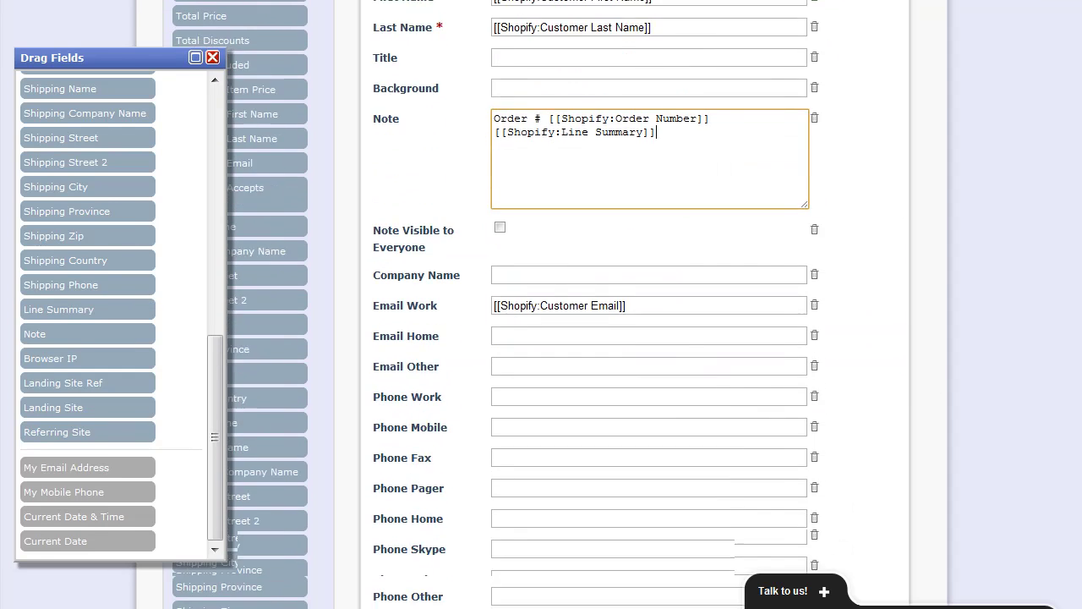
{"action": "scroll", "coordinate": [635, 338], "scroll_direction": "down", "scroll_amount": 4}
{"action": "scroll", "coordinate": [634, 338], "scroll_direction": "down", "scroll_amount": 2}
{"action": "scroll", "coordinate": [634, 339], "scroll_direction": "down", "scroll_amount": 2}
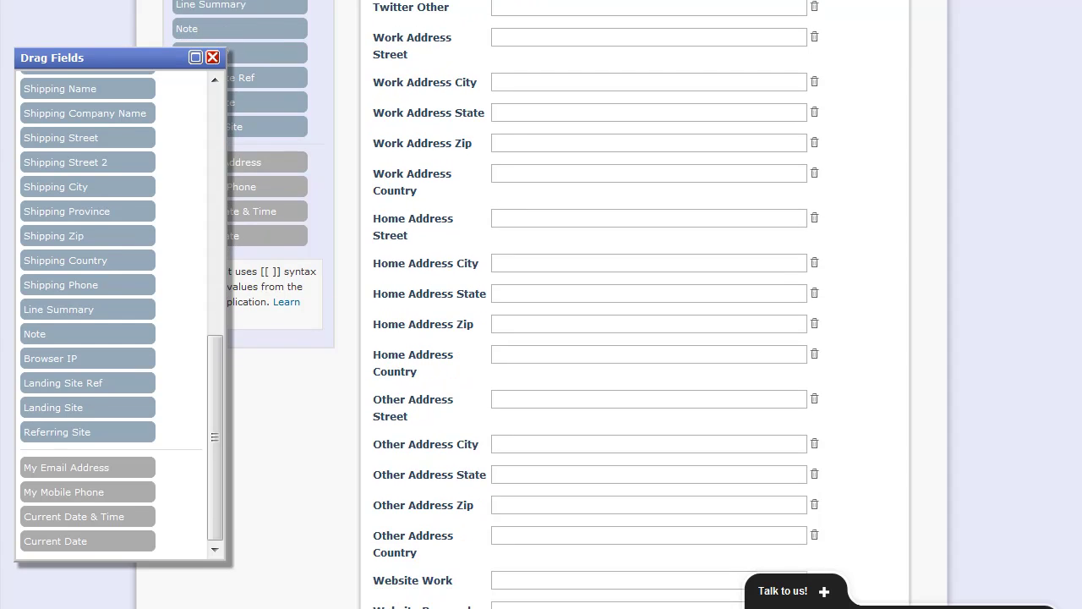
{"action": "scroll", "coordinate": [634, 338], "scroll_direction": "up", "scroll_amount": 1}
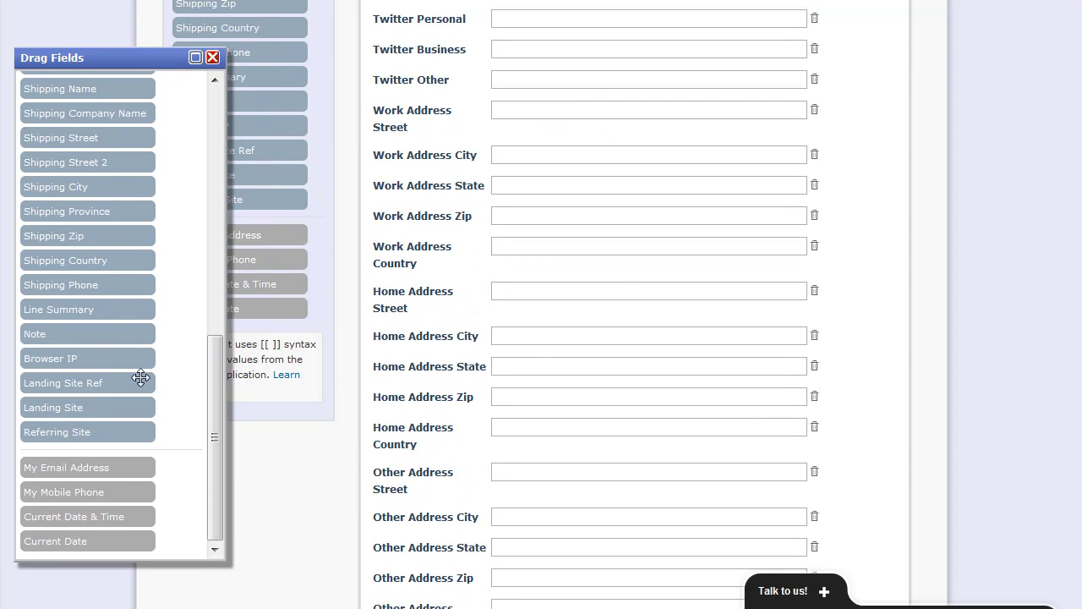
{"action": "left_click_drag", "start_coordinate": [218, 394], "coordinate": [215, 255]}
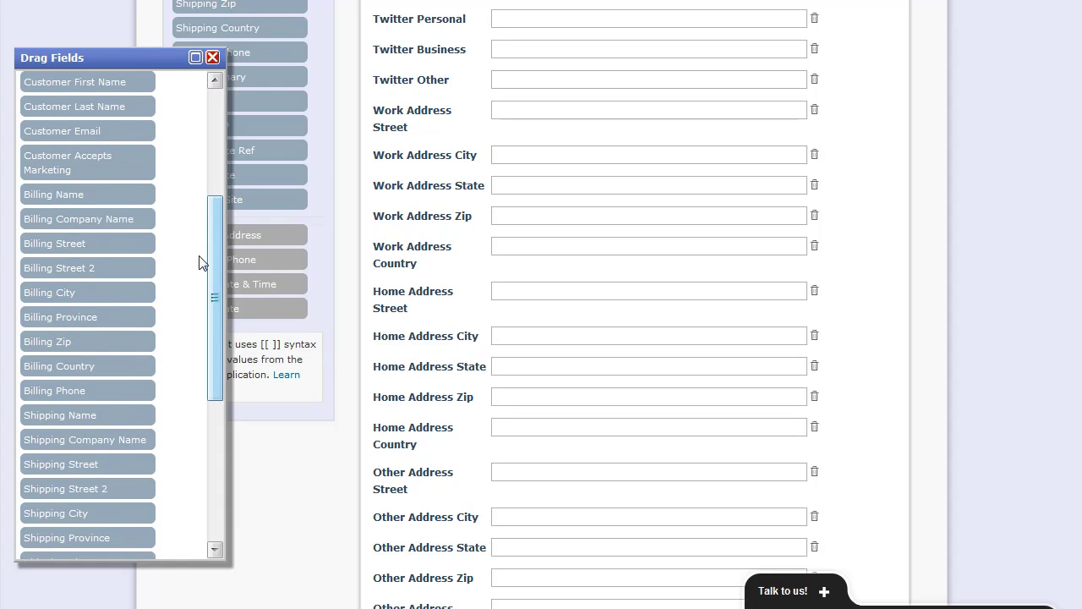
- Map Billing Street, Street 2, City, Province, Zip and Country into the matching Work Address fields
{"action": "left_click_drag", "start_coordinate": [80, 245], "coordinate": [618, 112]}
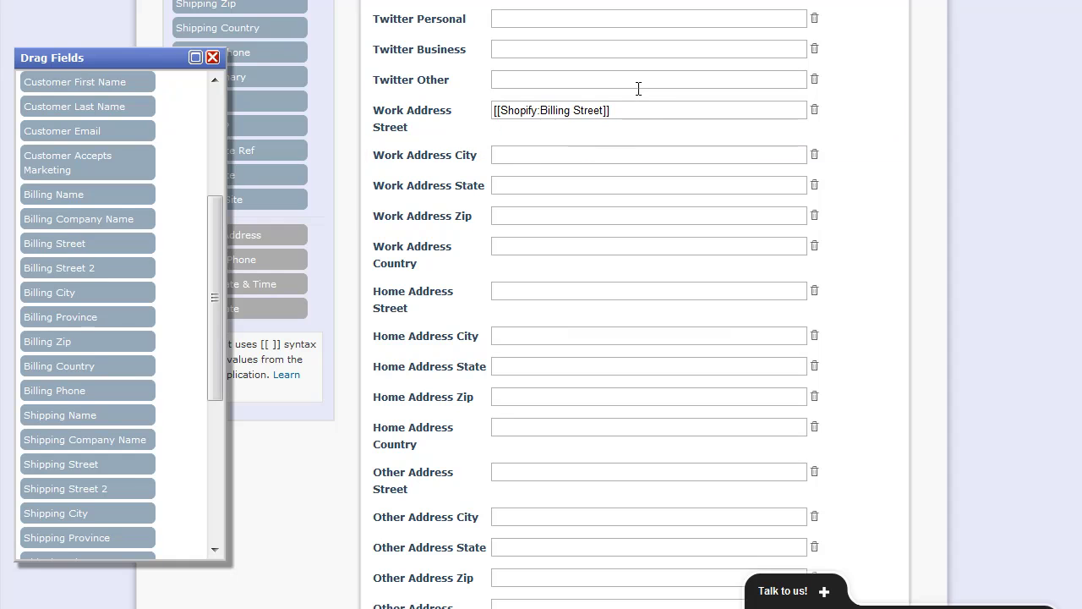
{"action": "left_click", "coordinate": [645, 110]}
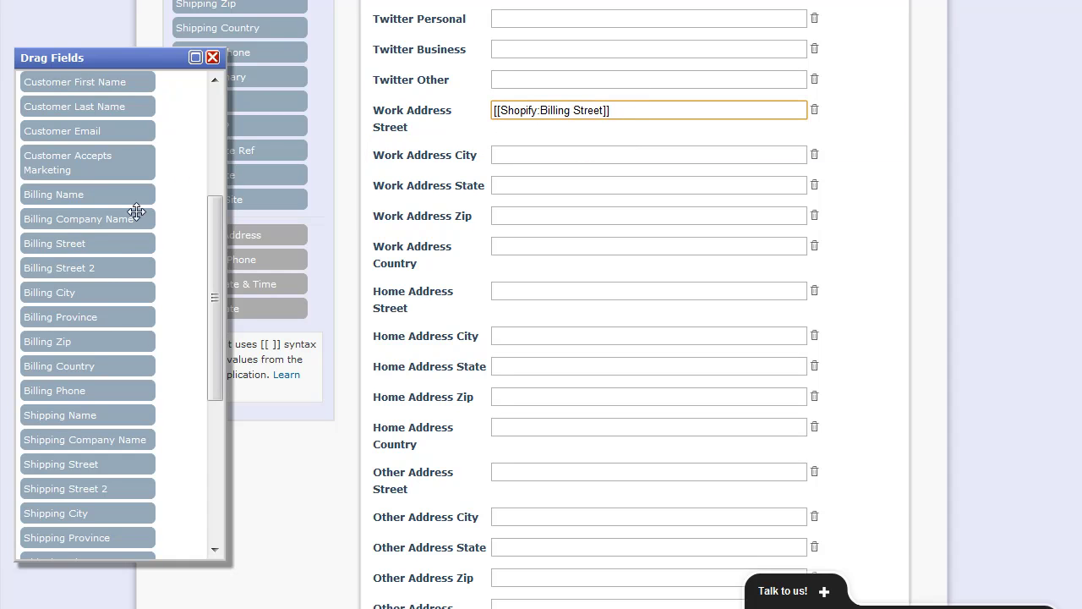
{"action": "left_click_drag", "start_coordinate": [103, 269], "coordinate": [686, 124]}
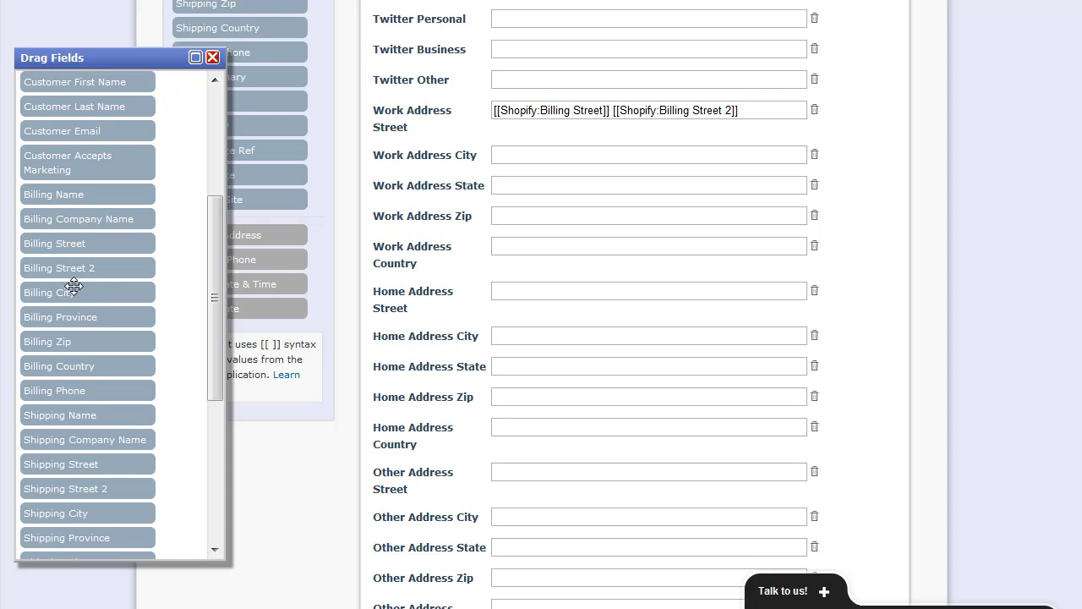
{"action": "left_click_drag", "start_coordinate": [74, 289], "coordinate": [626, 173]}
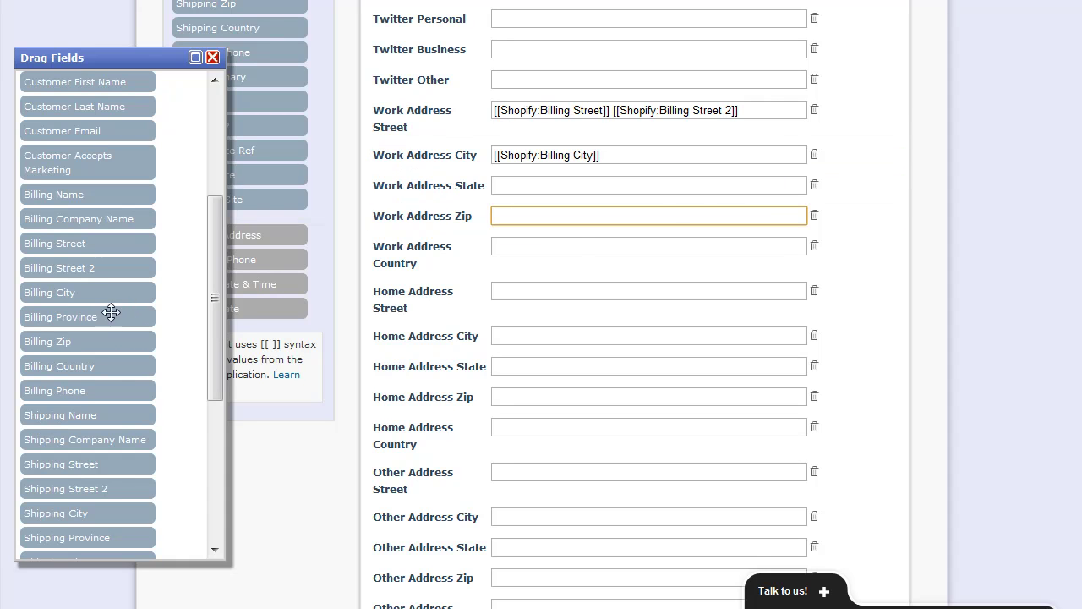
{"action": "mouse_move", "coordinate": [80, 316]}
{"action": "left_mouse_down"}
{"action": "mouse_move", "coordinate": [536, 236]}
{"action": "mouse_move", "coordinate": [520, 185]}
{"action": "left_mouse_up"}
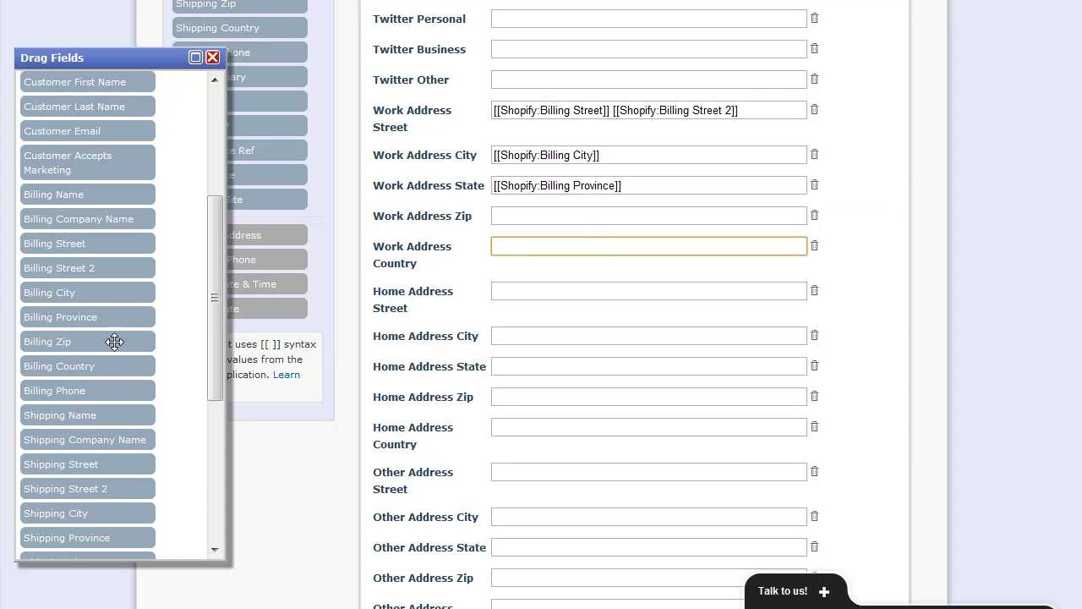
{"action": "mouse_move", "coordinate": [118, 342]}
{"action": "left_mouse_down"}
{"action": "mouse_move", "coordinate": [616, 250]}
{"action": "mouse_move", "coordinate": [605, 224]}
{"action": "left_mouse_up"}
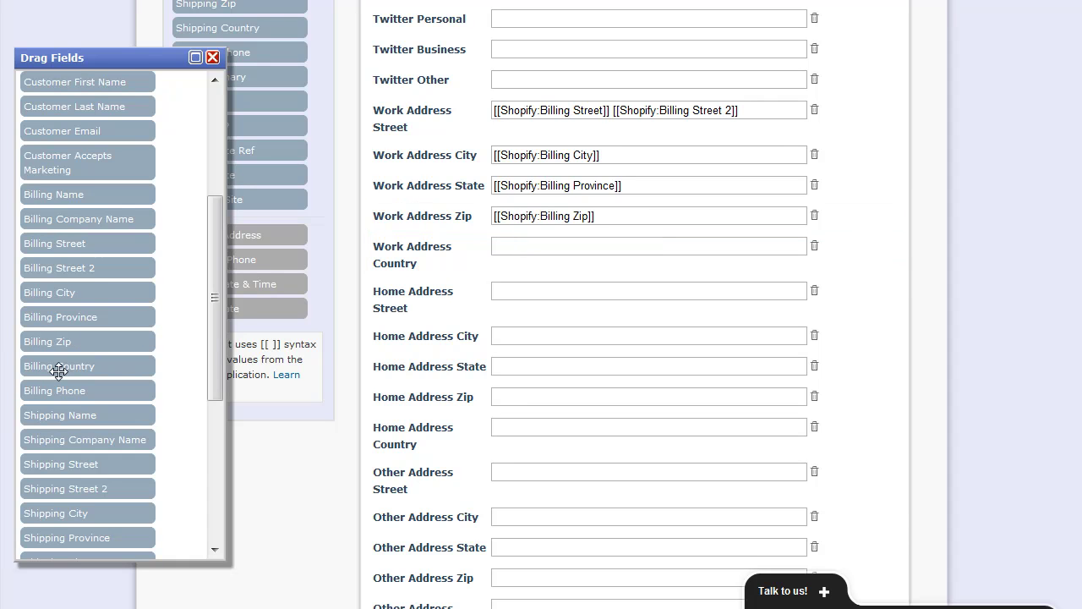
{"action": "left_click_drag", "start_coordinate": [58, 369], "coordinate": [534, 283]}
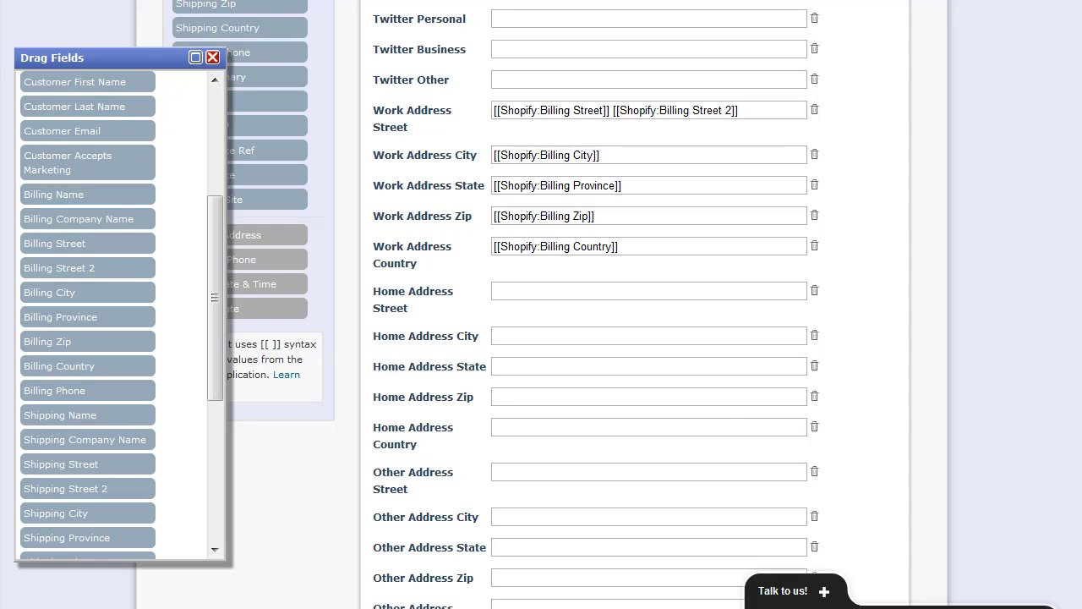
{"action": "scroll", "coordinate": [635, 305], "scroll_direction": "down", "scroll_amount": 15}
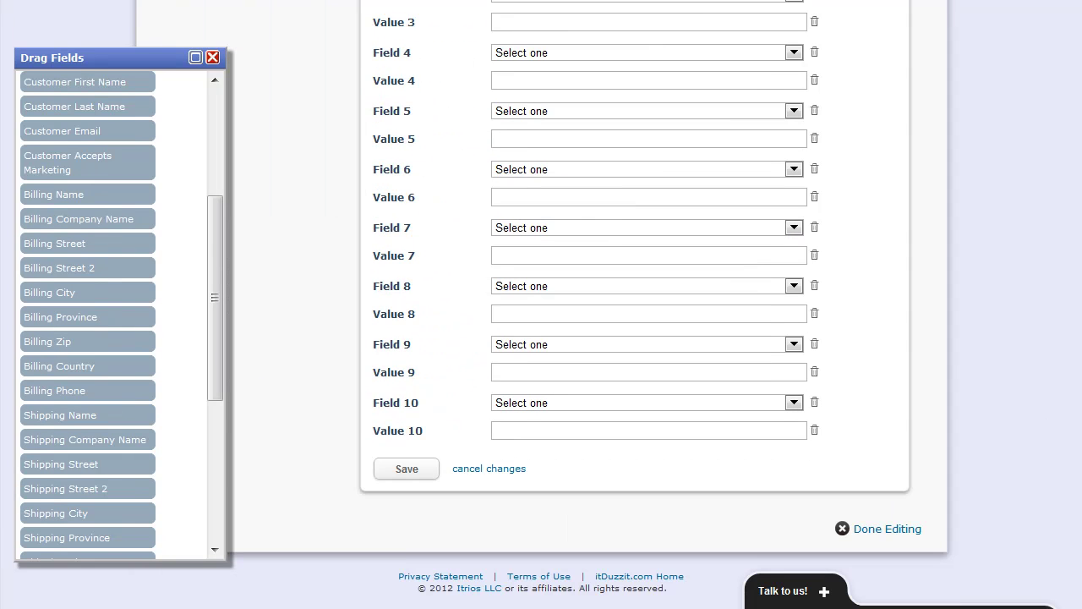
- Save the integration as 'Shopify New Order to Highrise' and activate it from the Dashboard
{"action": "left_click", "coordinate": [385, 472]}
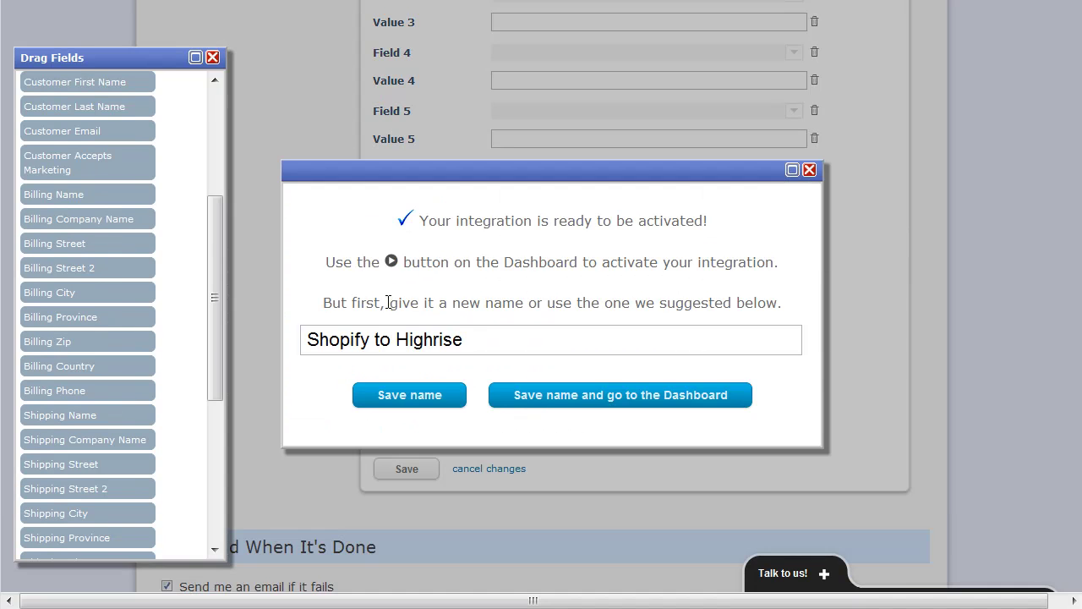
{"action": "left_click", "coordinate": [378, 346]}
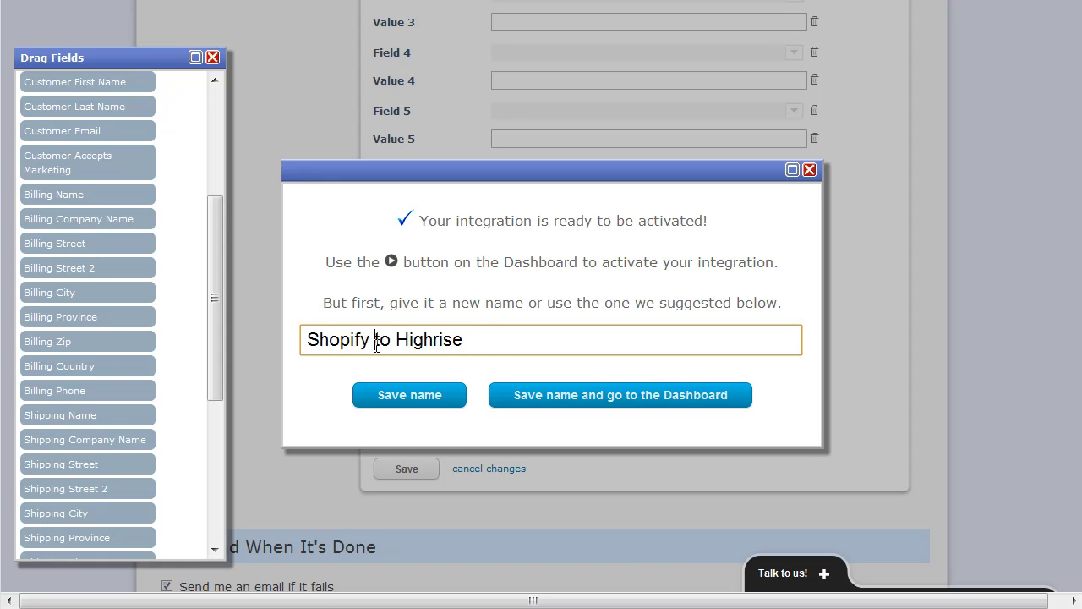
{"action": "type", "text": "New Or"}
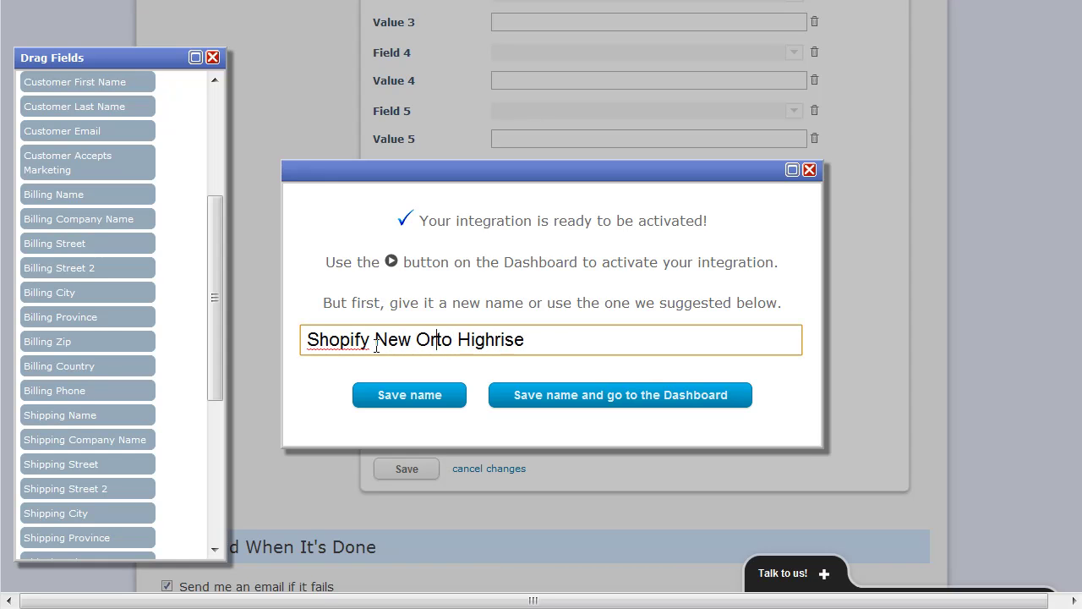
{"action": "type", "text": "der"}
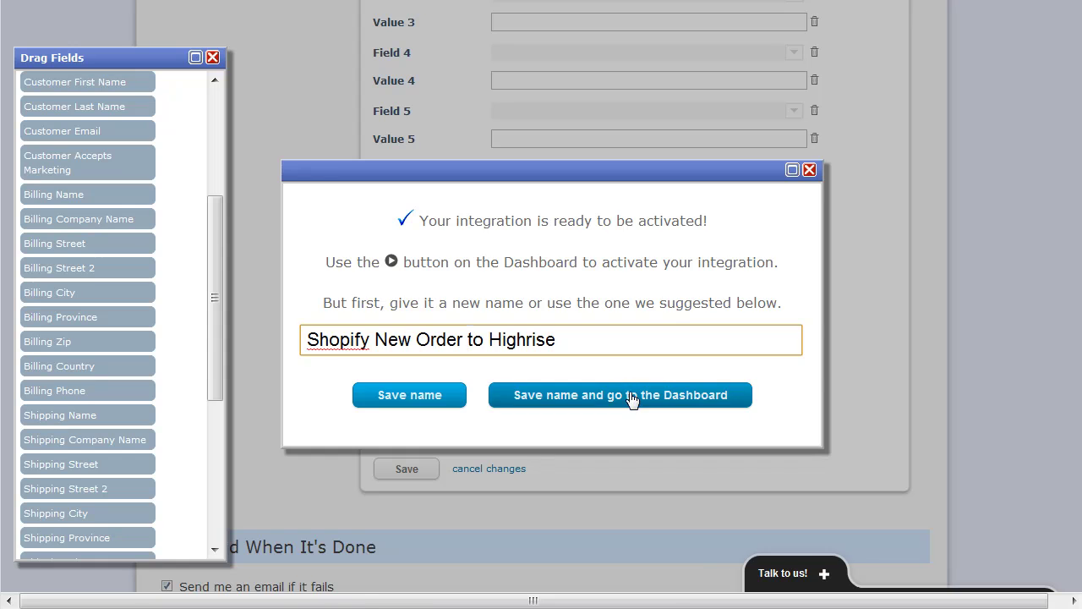
{"action": "left_click", "coordinate": [638, 398]}
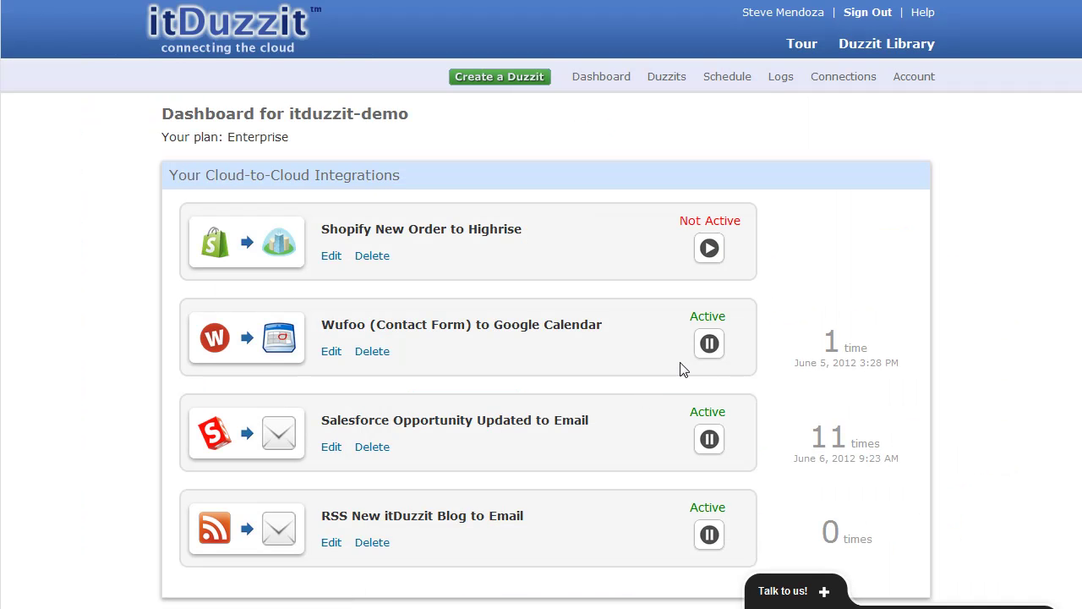
{"action": "left_click", "coordinate": [709, 249]}
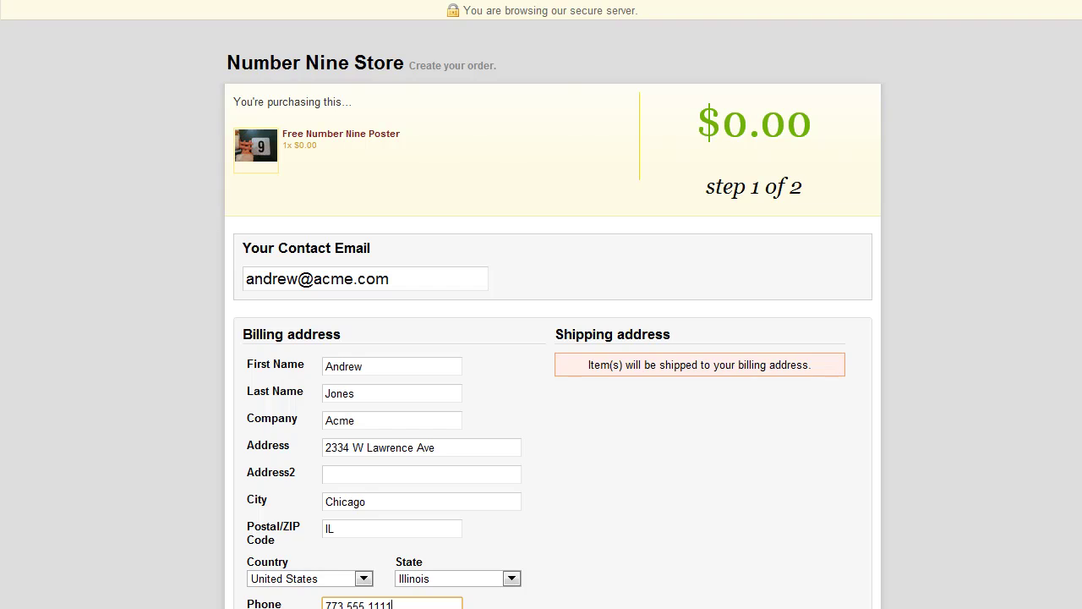
- Continue to shipping and payment and complete the free Number Nine Poster test order
{"action": "scroll", "coordinate": [541, 338], "scroll_direction": "down", "scroll_amount": 2}
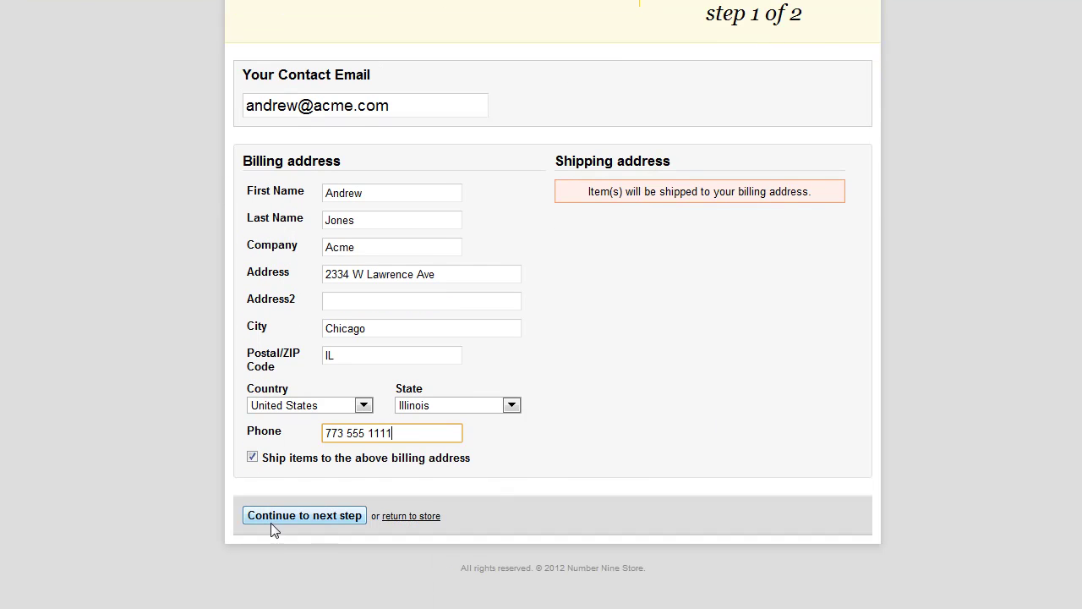
{"action": "left_click", "coordinate": [269, 518]}
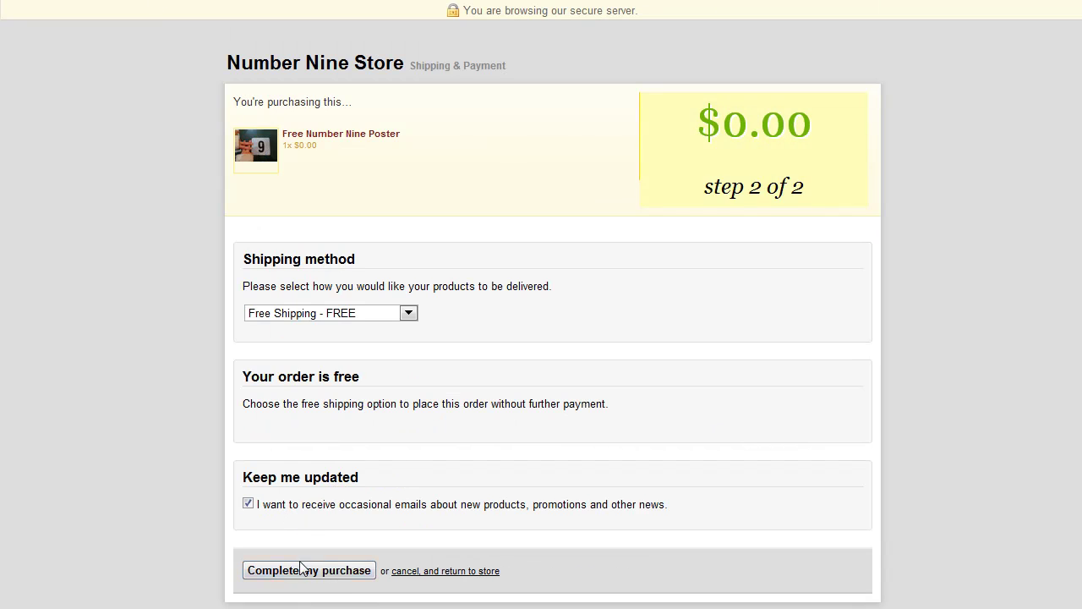
{"action": "left_click", "coordinate": [303, 572]}
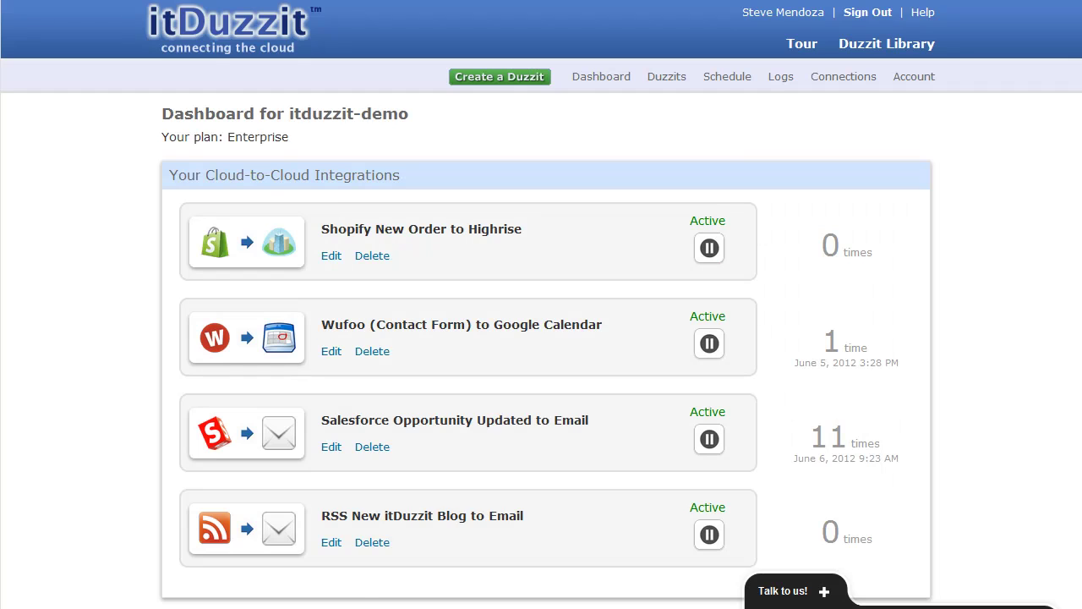
- Reload the itDuzzit dashboard until the integration's run count shows one run
{"action": "key", "text": "F5"}
{"action": "key", "text": "F5"}
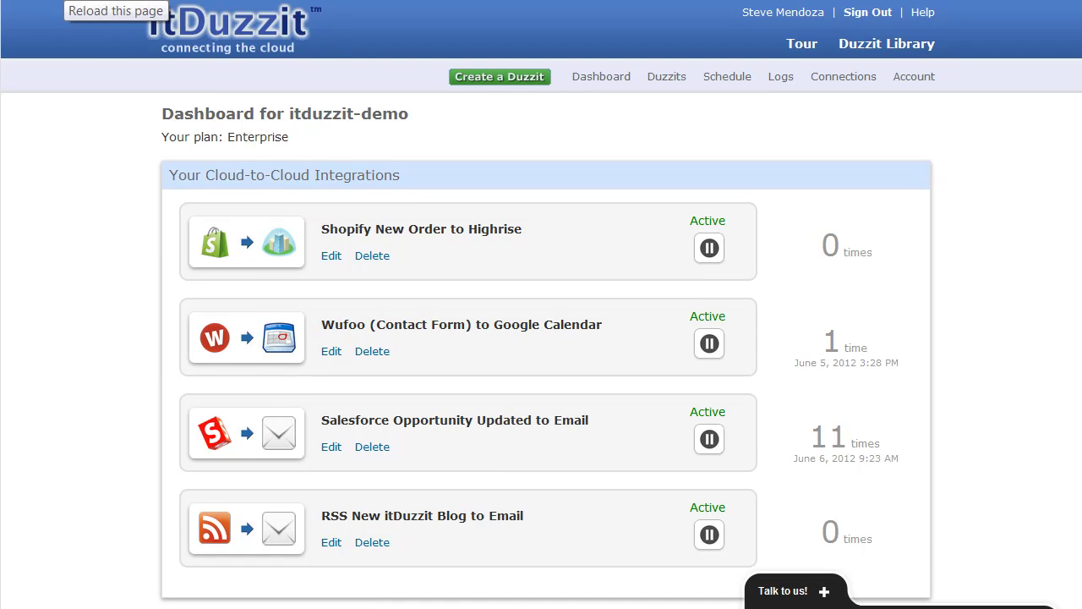
{"action": "key", "text": "F5"}
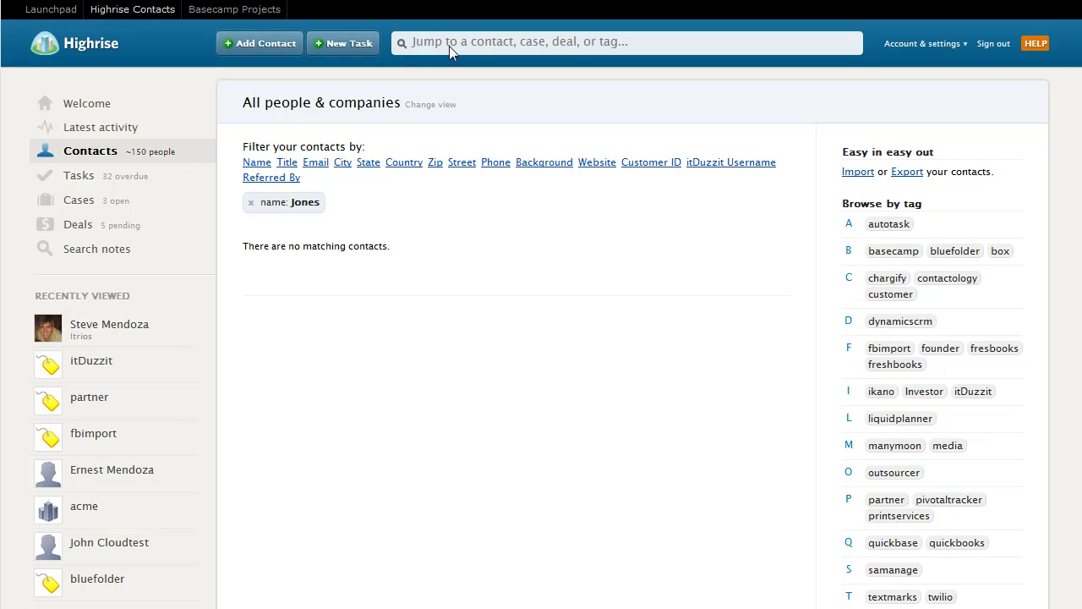
{"action": "left_click", "coordinate": [449, 46]}
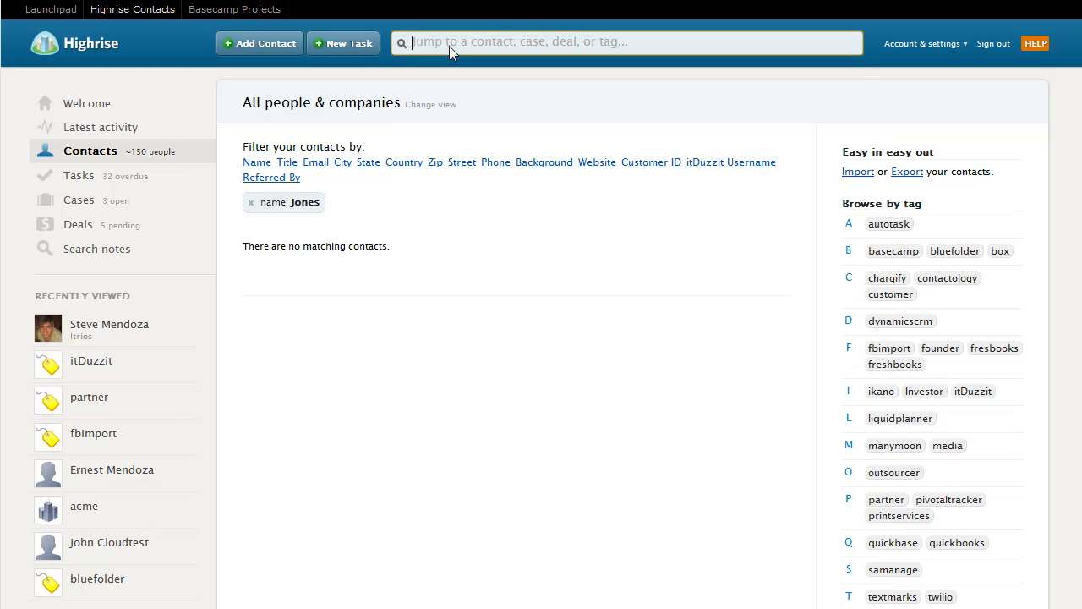
{"action": "type", "text": "And"}
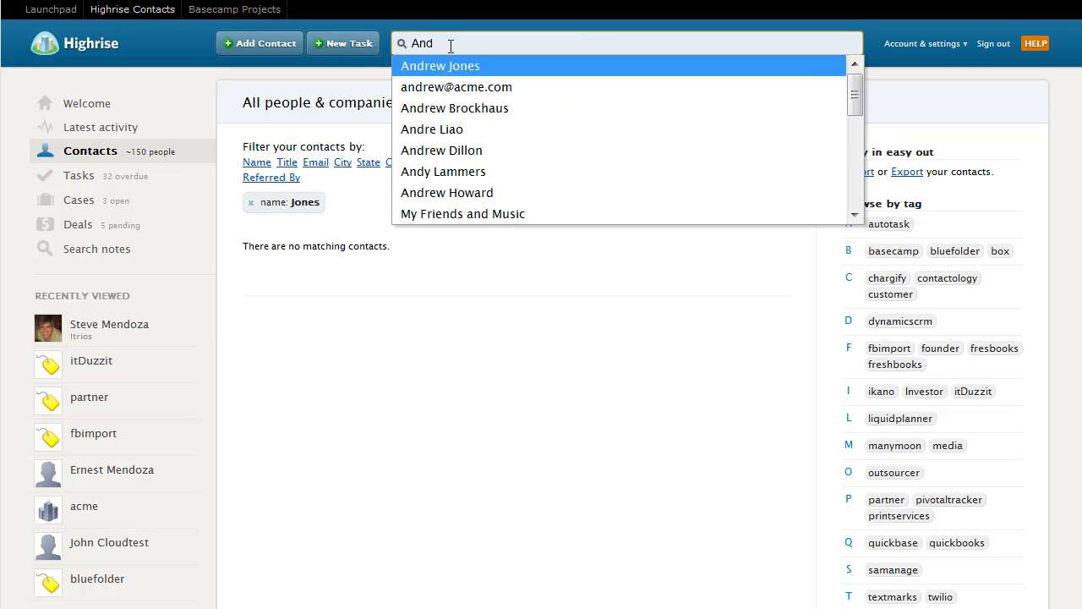
{"action": "key", "text": "Return"}
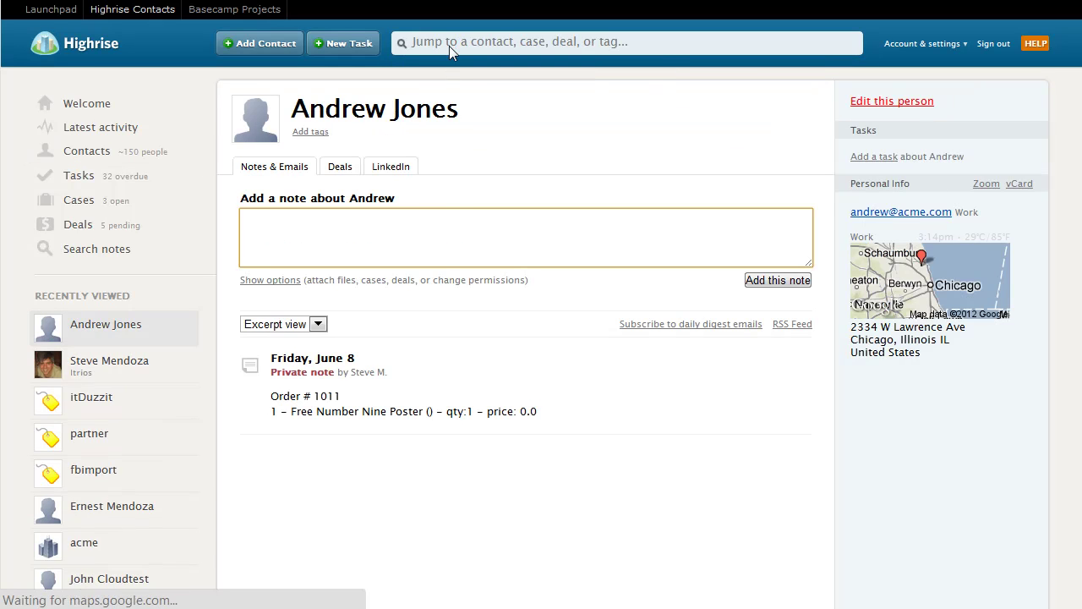